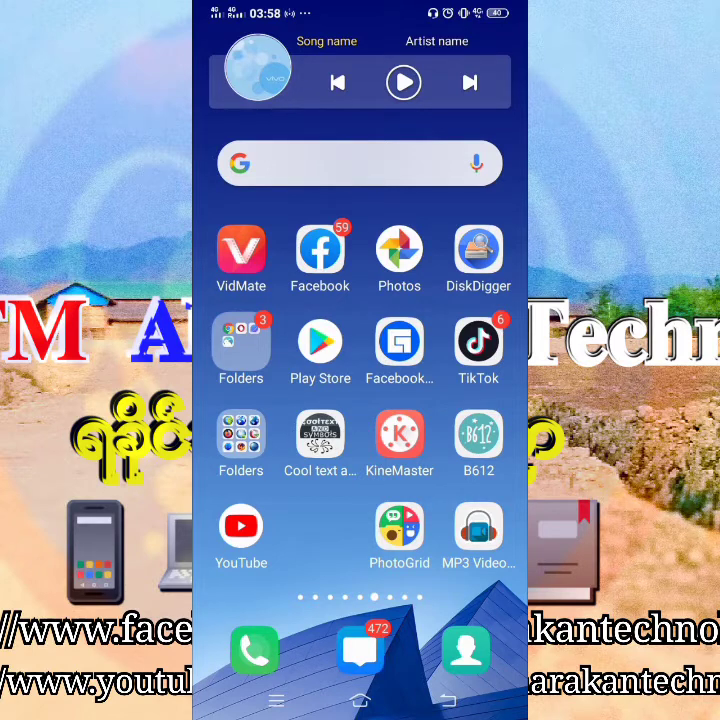
- Launch Facebook from its home-screen icon to reach the news feed
left_click(320, 249)
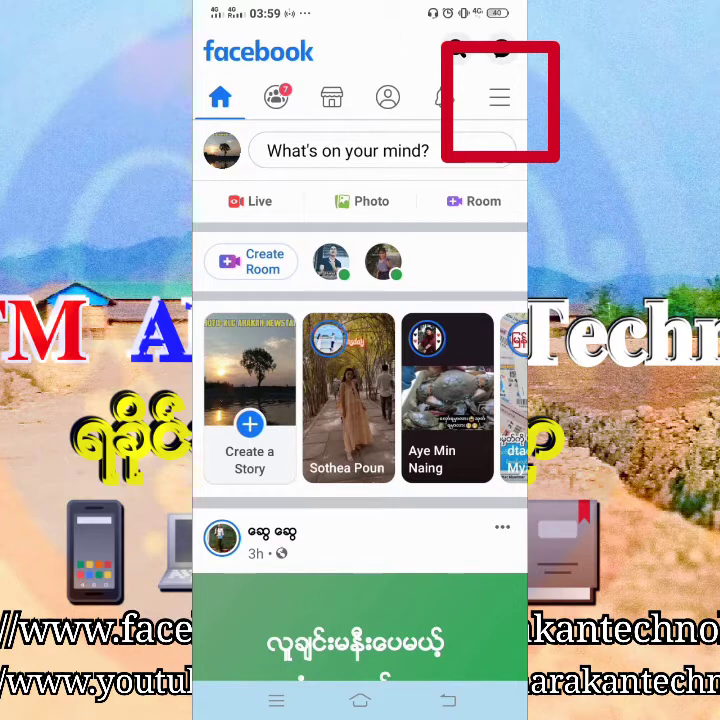
- In the Menu, hide the Marketplace shortcut preview and scroll down to Settings & Privacy
left_click(499, 97)
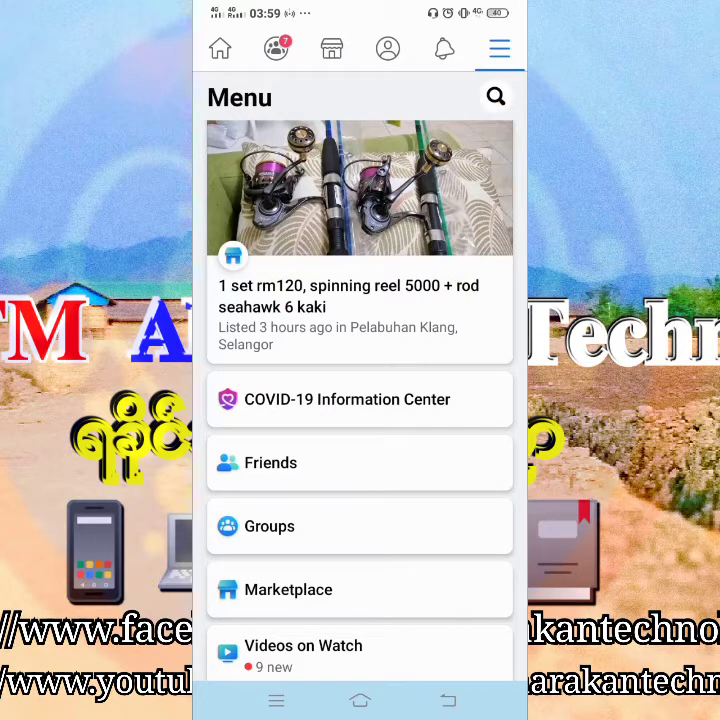
left_click(400, 284)
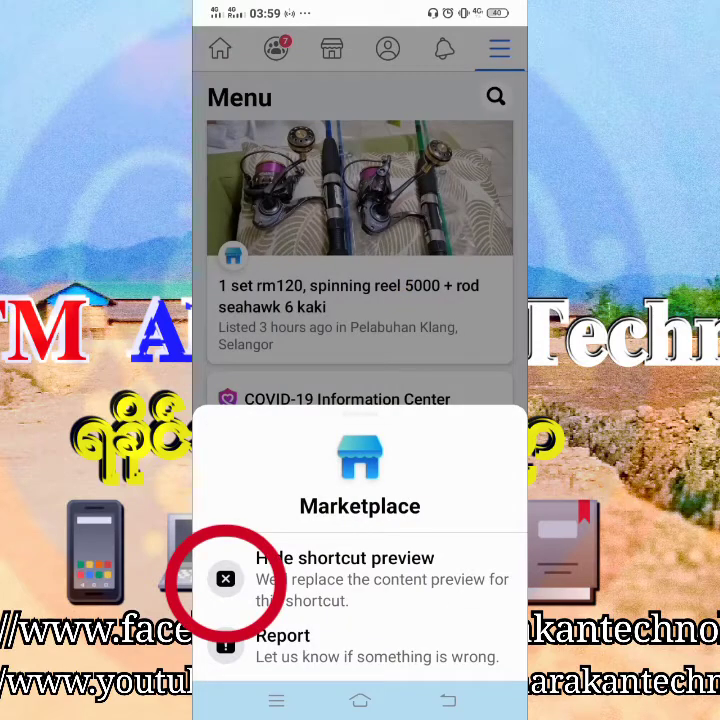
left_click(226, 579)
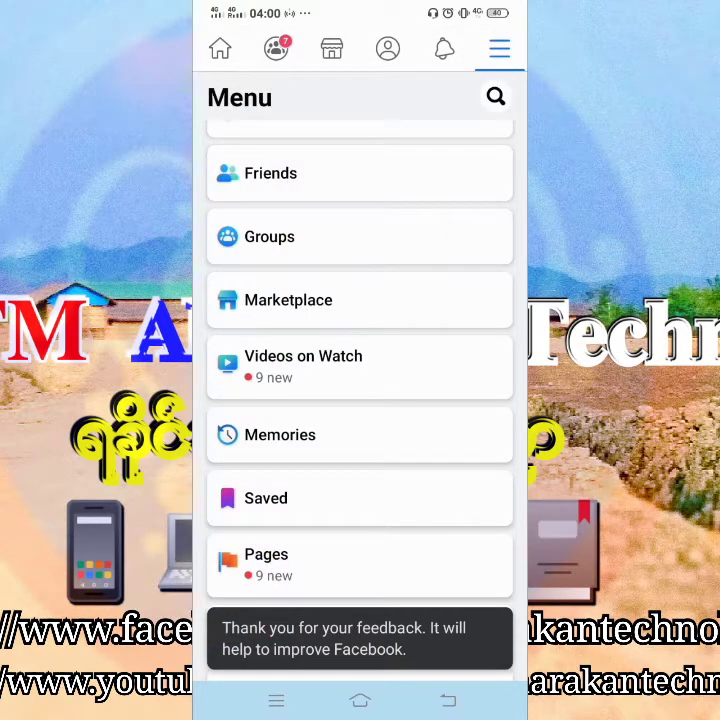
scroll(415, 470, "up", 1)
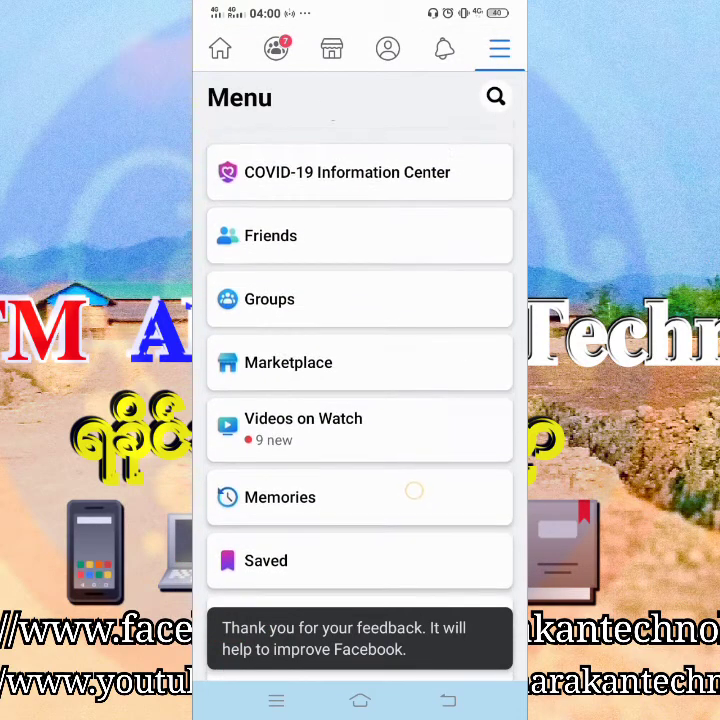
scroll(360, 400, "down", 3)
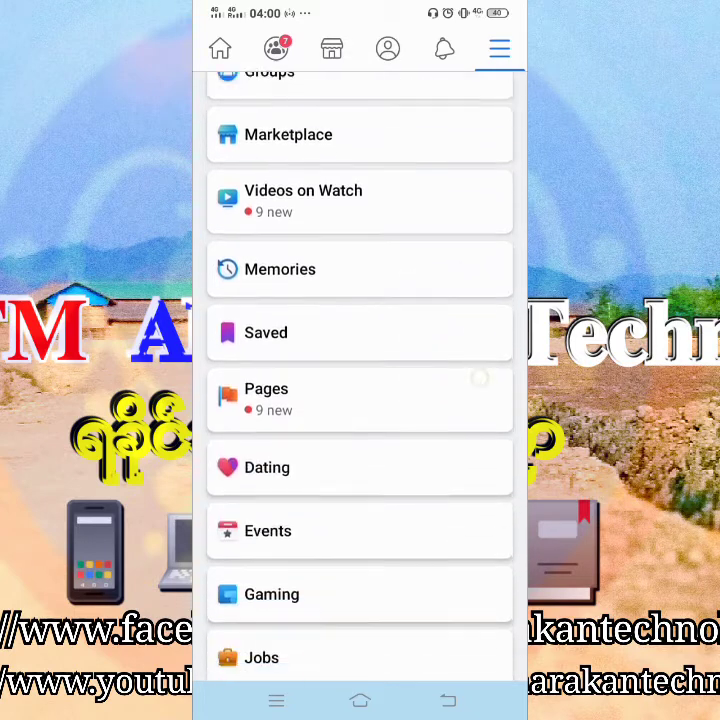
scroll(360, 535, "down", 2)
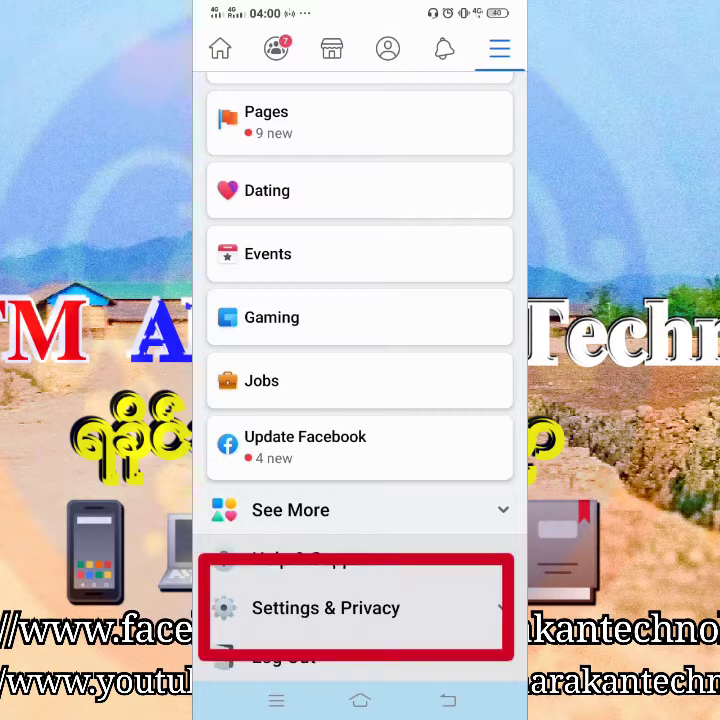
- Expand Settings & Privacy, open Settings, and scroll down to the Shortcuts section's Shortcut Bar
left_click(326, 608)
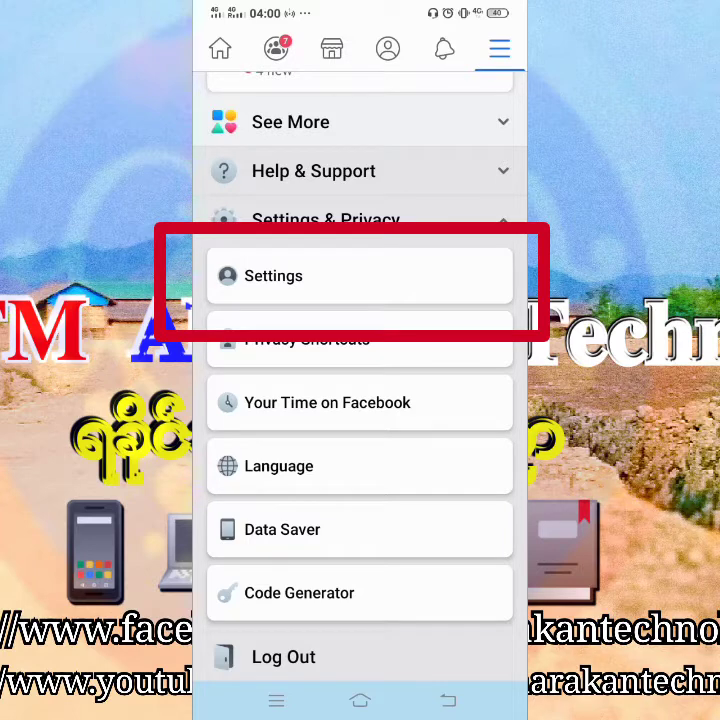
left_click(273, 276)
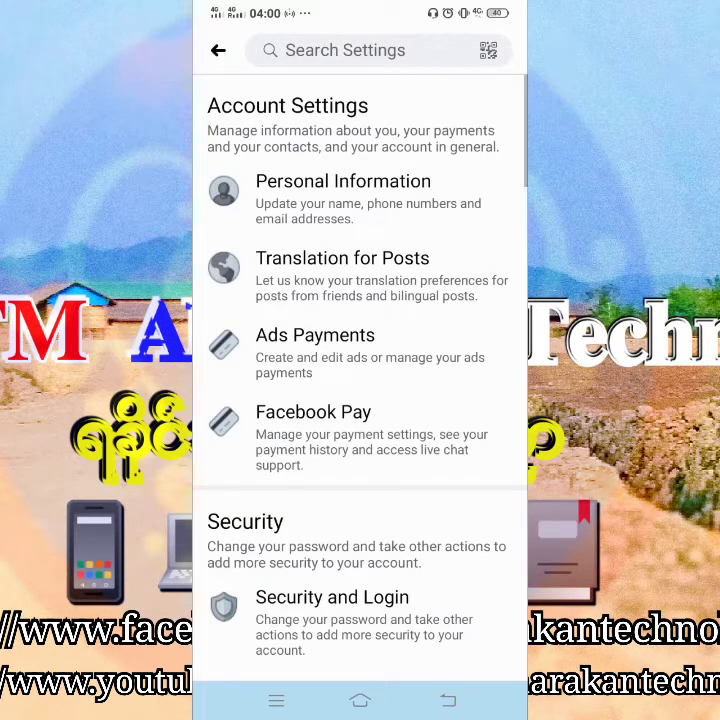
scroll(360, 400, "down", 5)
scroll(360, 400, "down", 2)
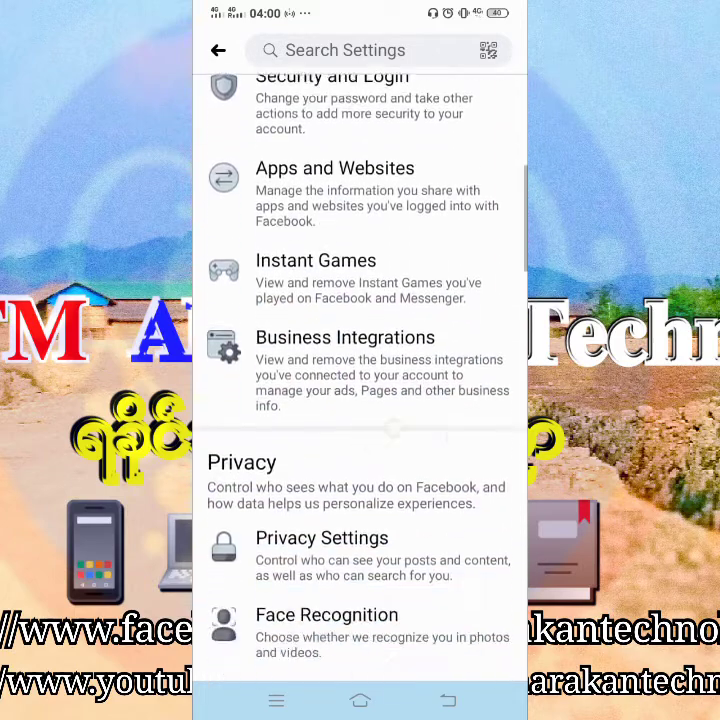
scroll(360, 400, "down", 2)
scroll(360, 400, "down", 3)
scroll(360, 400, "down", 3)
scroll(380, 478, "down", 2)
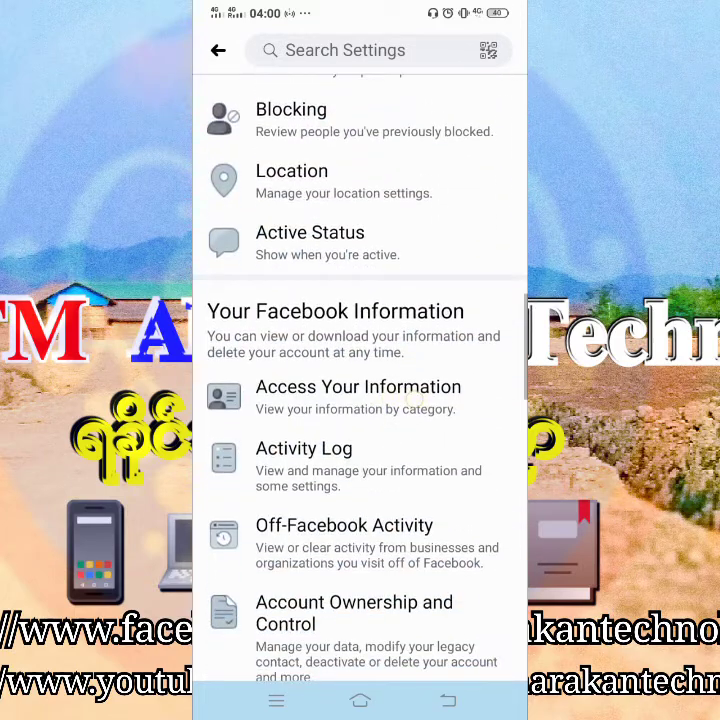
scroll(360, 400, "down", 3)
scroll(390, 440, "down", 5)
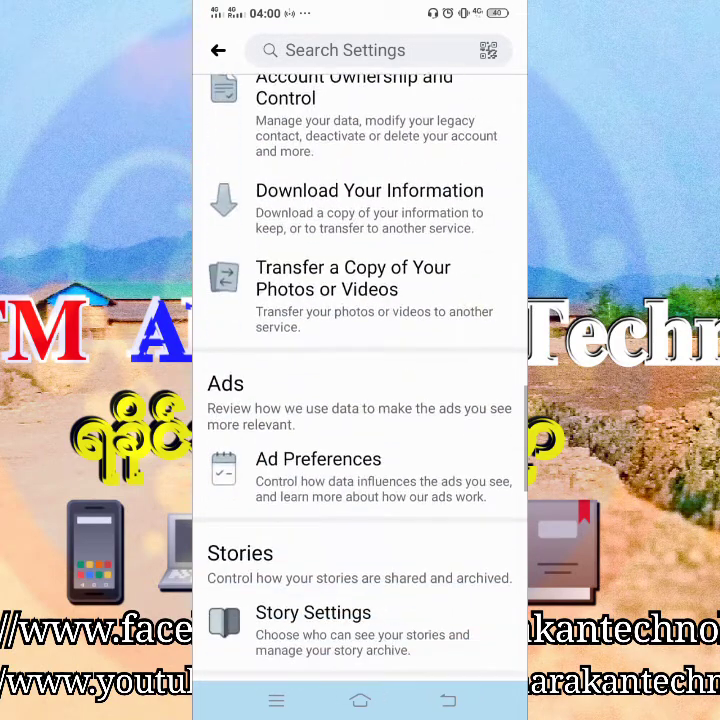
scroll(390, 440, "down", 3)
scroll(393, 466, "down", 4)
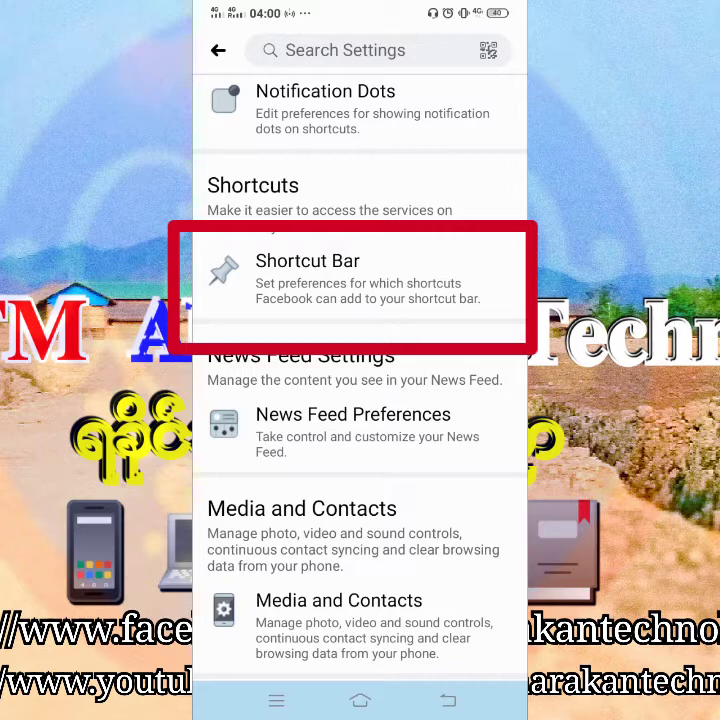
- In Shortcut Bar, turn off the Groups, Marketplace and Profile toggles, then return to Settings
left_click(360, 280)
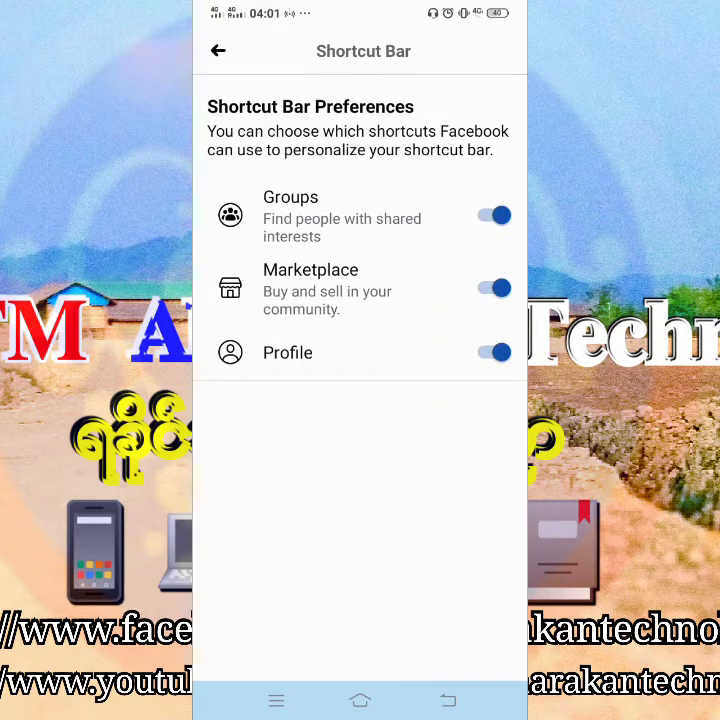
left_click(493, 215)
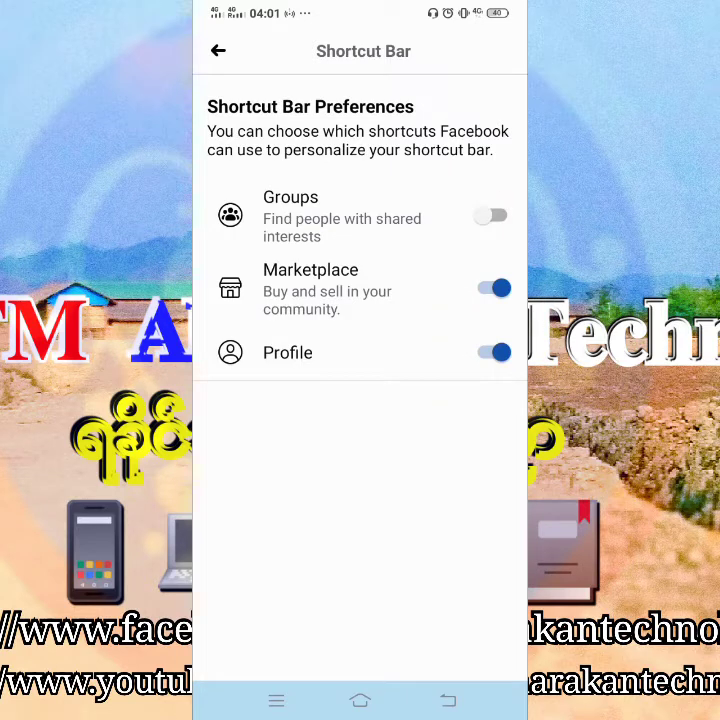
left_click(493, 288)
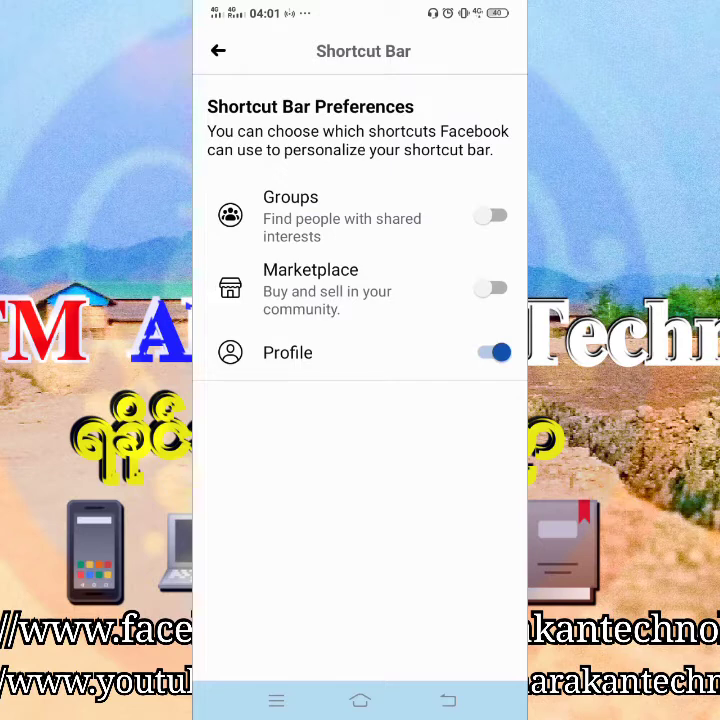
left_click(493, 352)
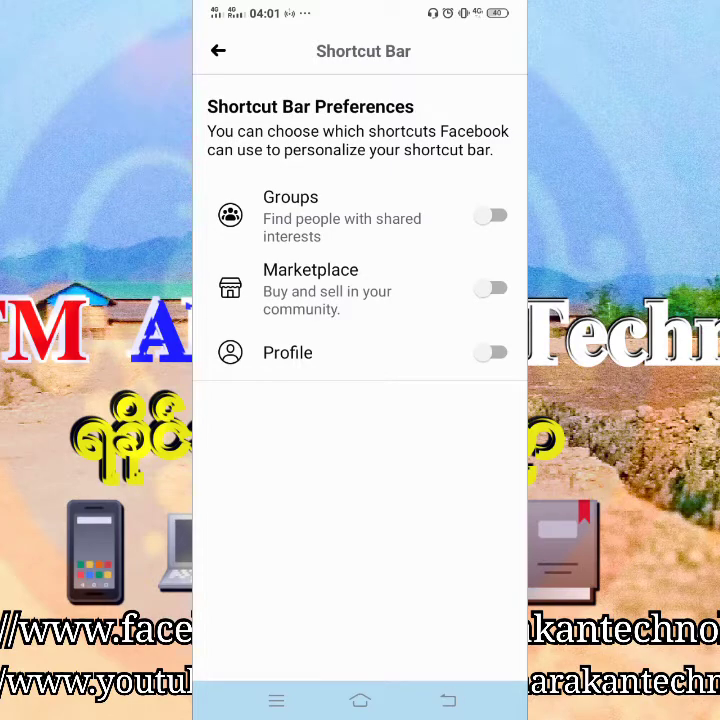
left_click(218, 50)
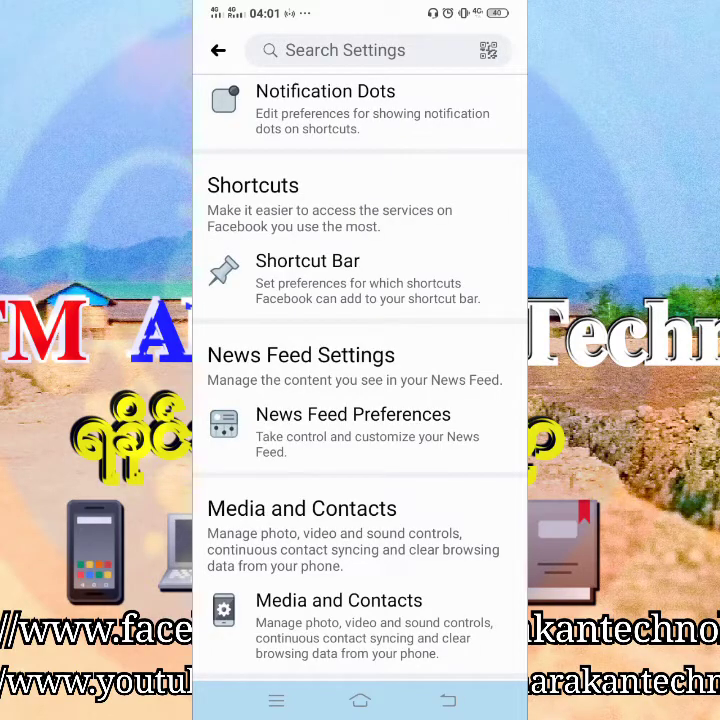
- Back out of Settings to the app, whose top bar now shows only Home, Notifications and Menu
left_click(218, 50)
left_click(220, 48)
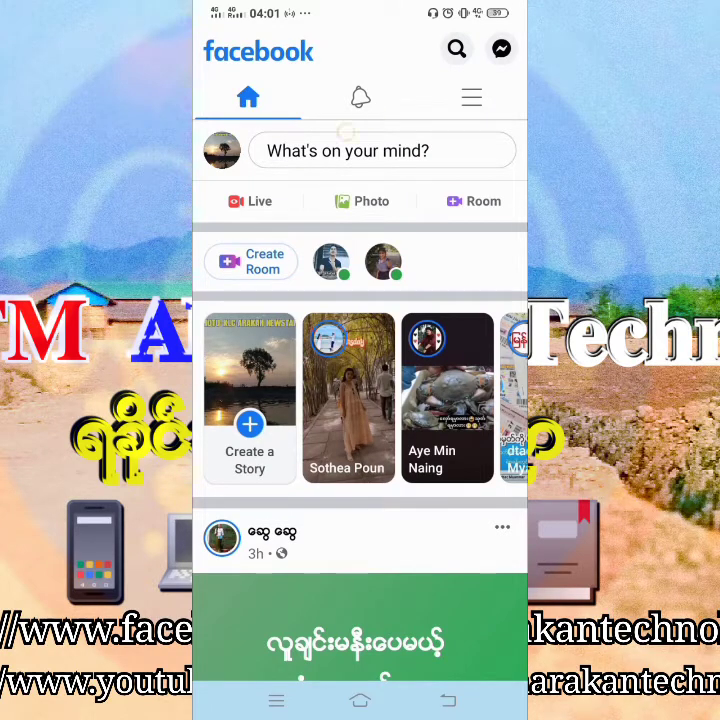
left_click(409, 95)
- Reopen the Menu, go to Settings and scroll down to the Shortcuts section
left_click(471, 97)
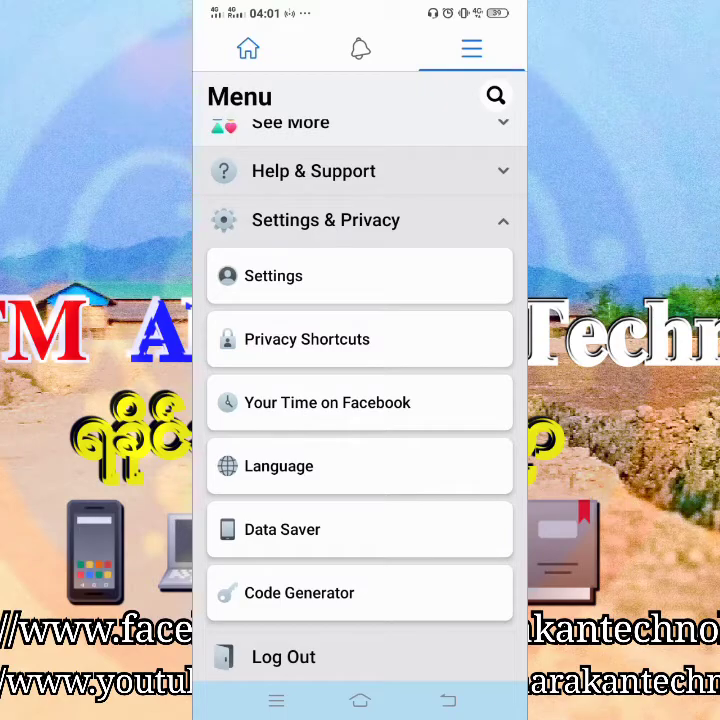
left_click(300, 276)
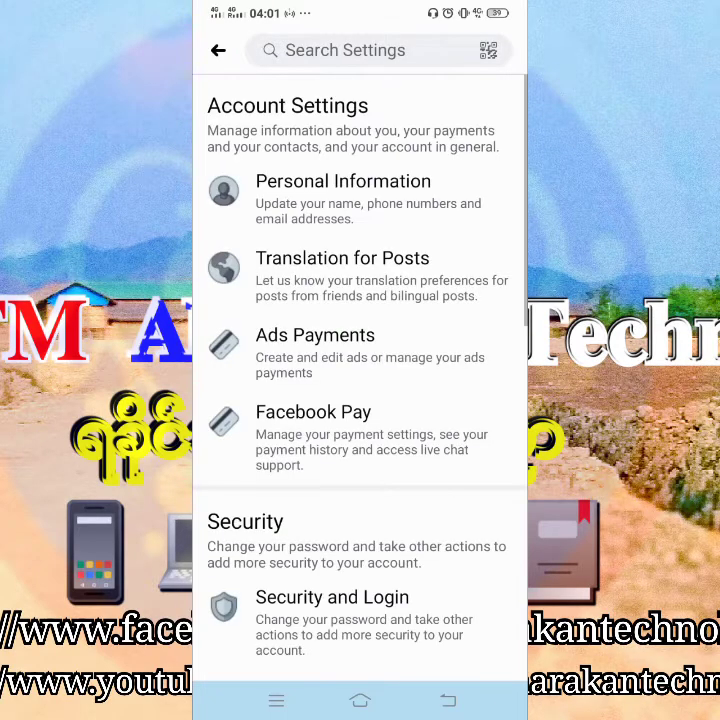
scroll(360, 420, "down", 10)
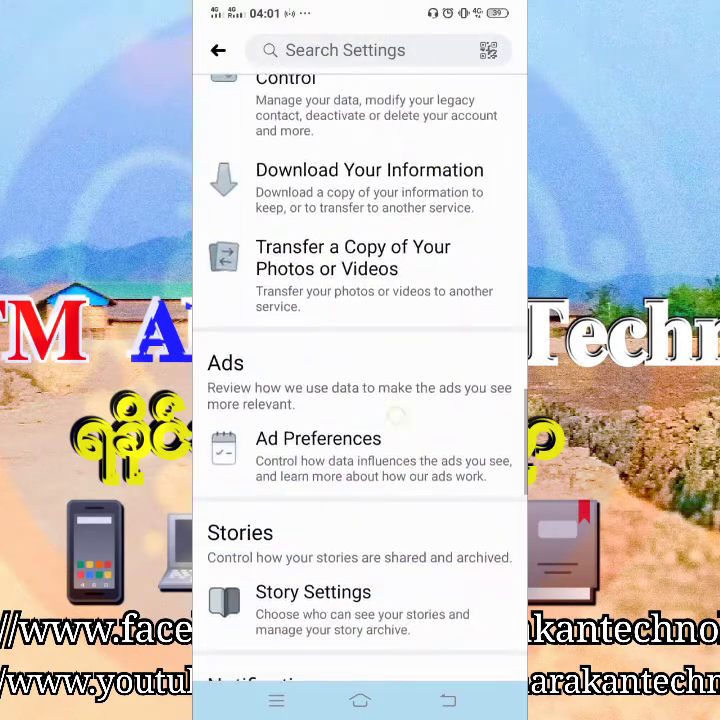
scroll(396, 415, "down", 10)
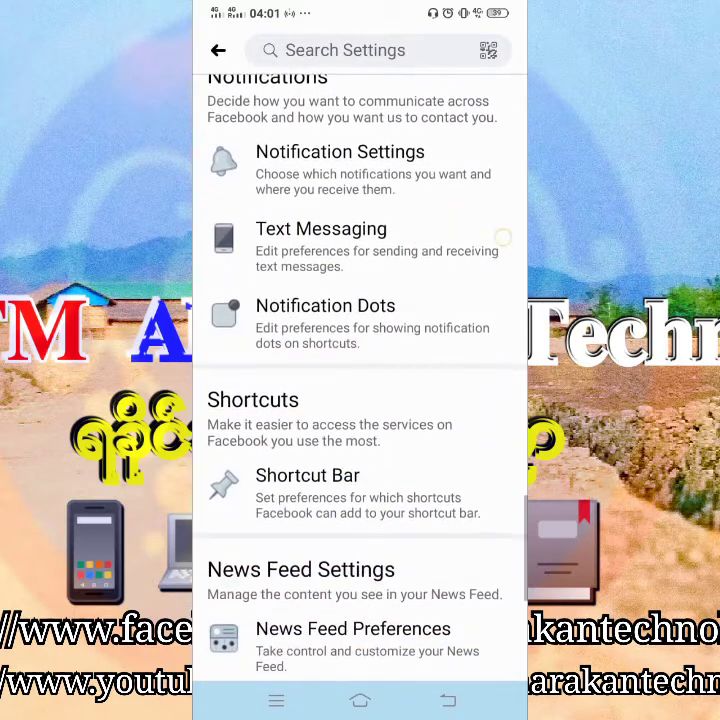
scroll(400, 400, "down", 5)
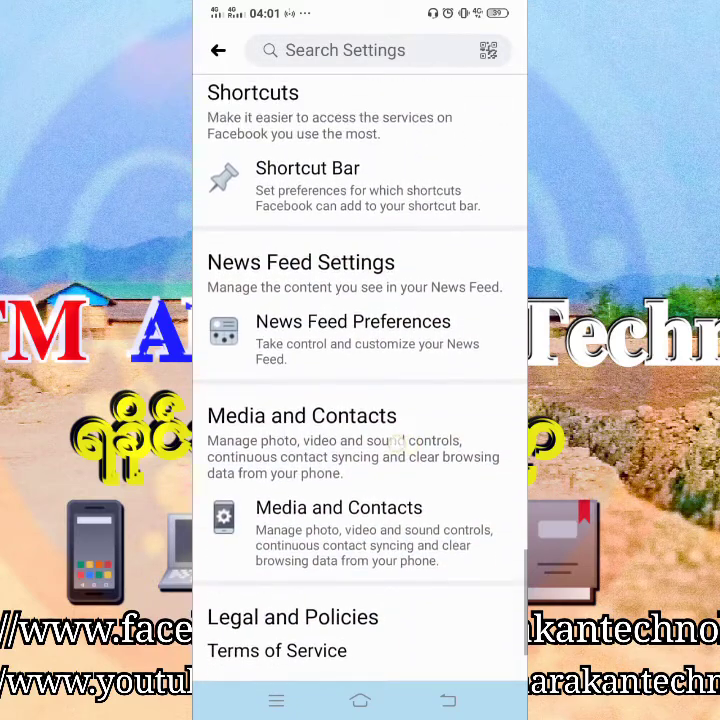
- Switch the Groups, Marketplace and Profile toggles in Shortcut Bar back on and return to Settings
left_click(330, 186)
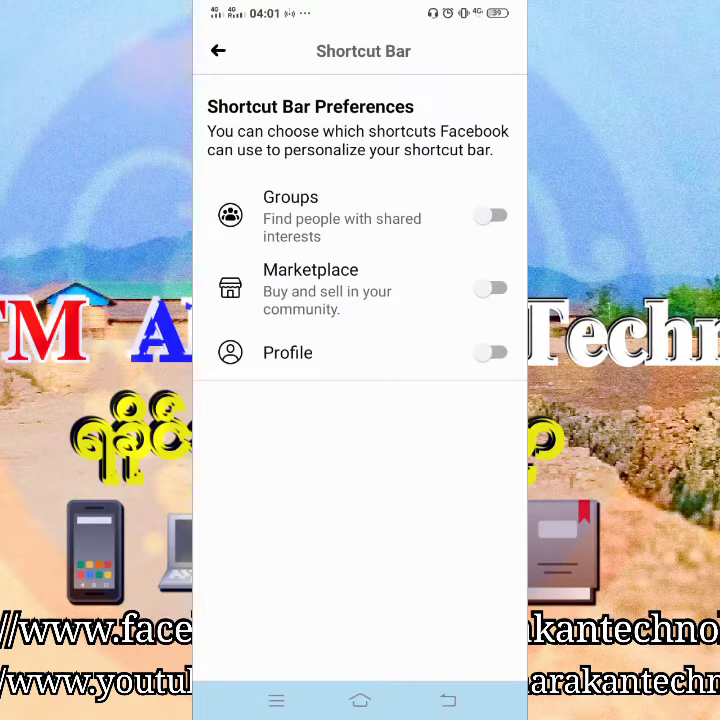
left_click(492, 352)
left_click(492, 288)
left_click(492, 215)
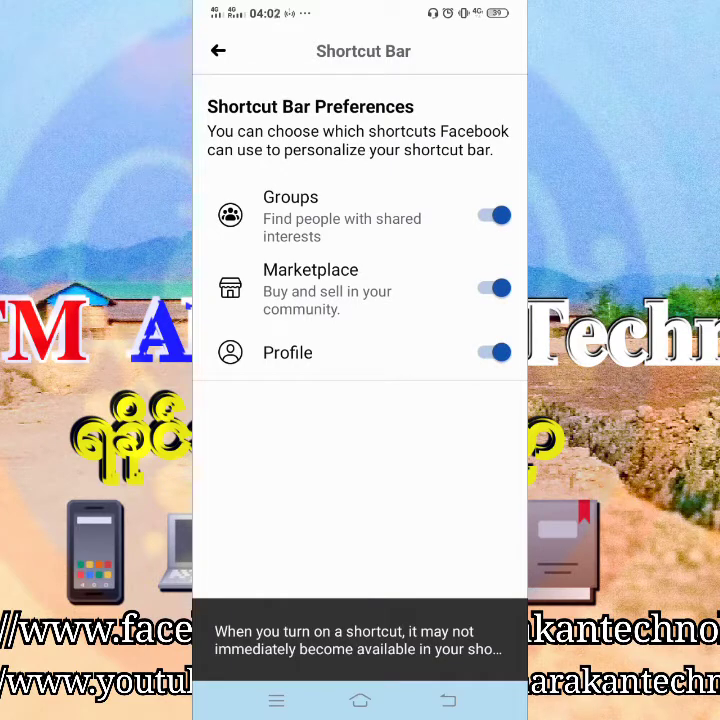
left_click(218, 50)
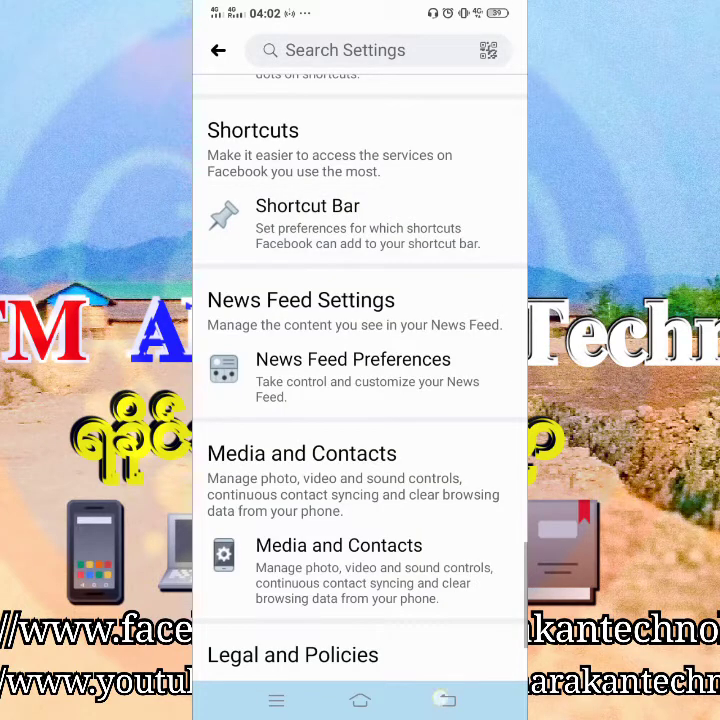
- Exit Settings to the main screen, where Groups, Marketplace and Profile tabs are back
left_click(218, 50)
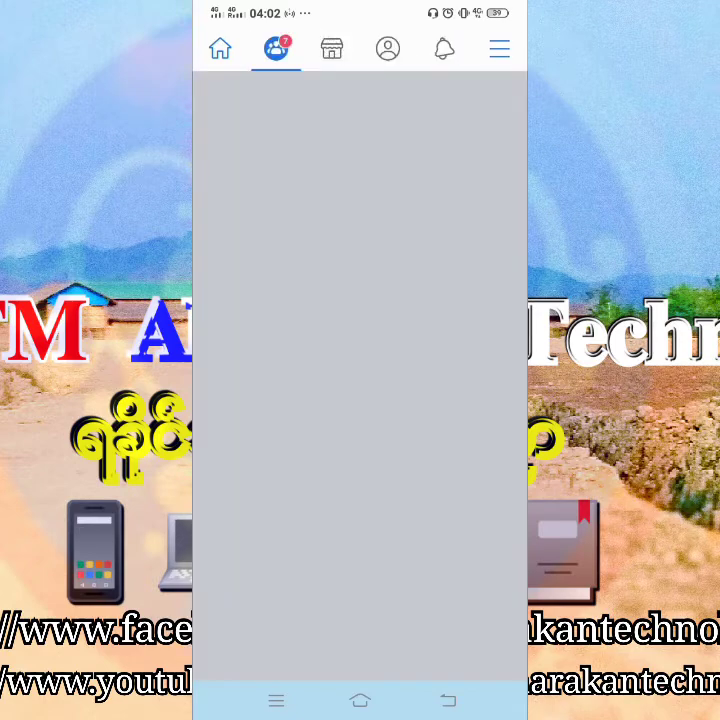